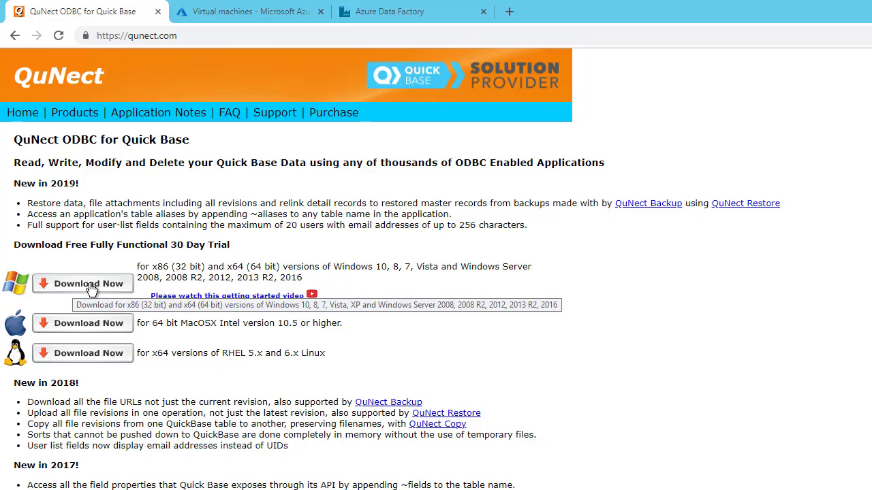
Download the Windows trial of QuNect ODBC for QuickBase and install it, accepting the license agreement
click(89, 285)
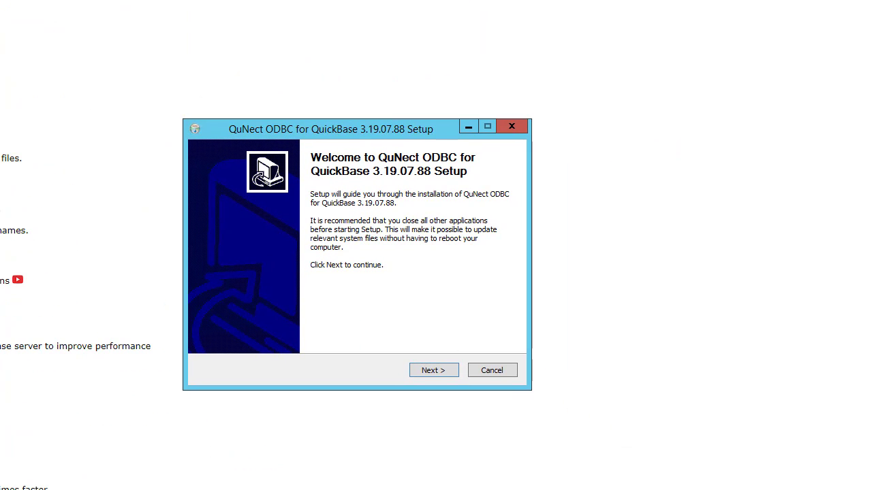
click(429, 374)
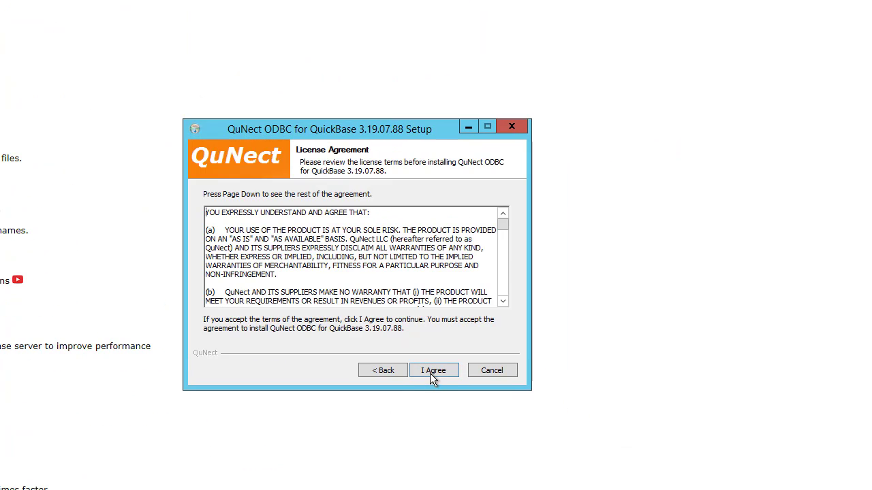
click(430, 373)
click(434, 370)
click(434, 370)
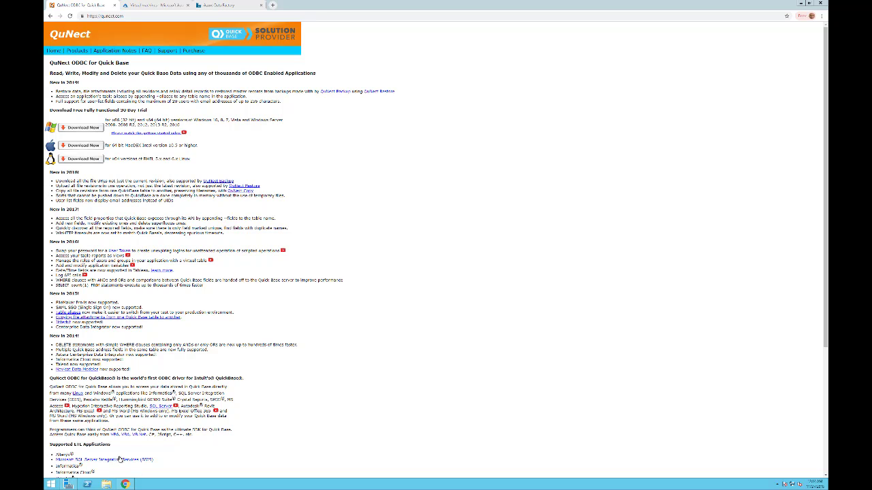
Search the system for "odbc" and launch the 64 bit ODBC Admin
key(super)
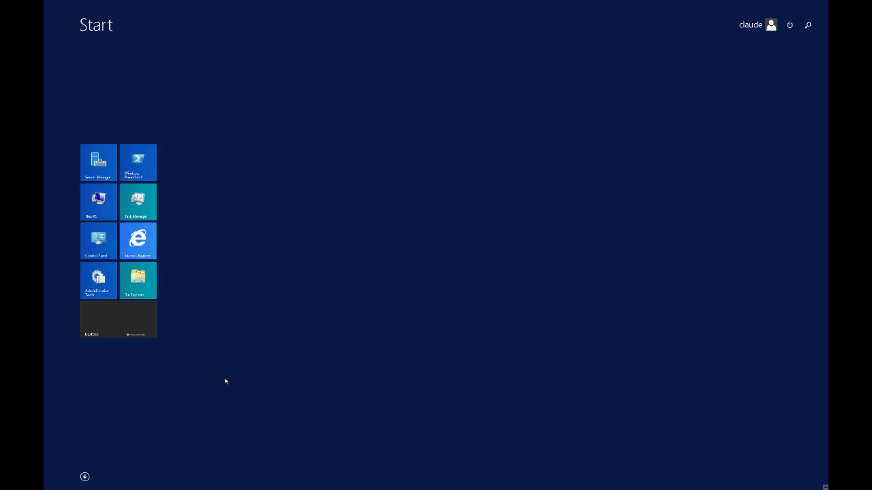
text(o)
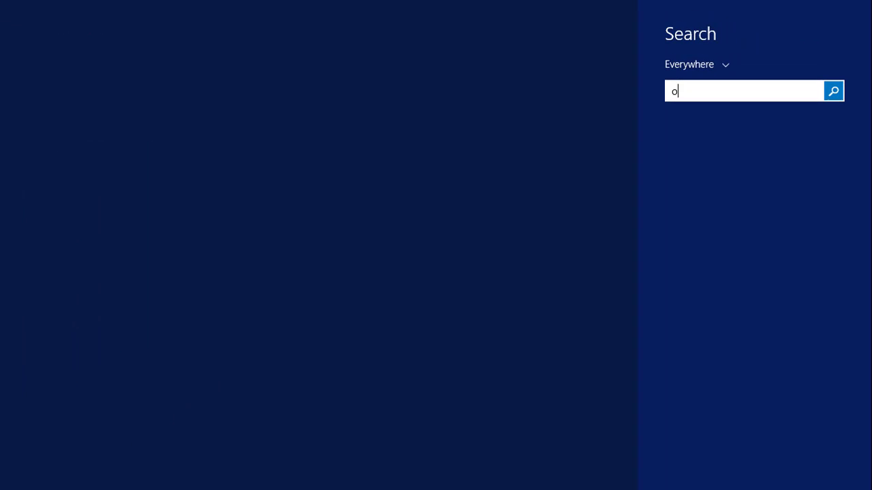
text(dbc Admin)
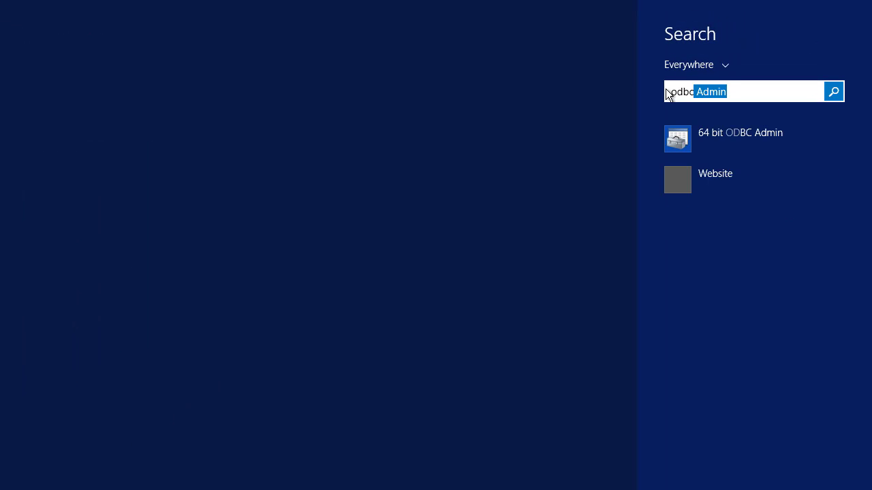
click(799, 82)
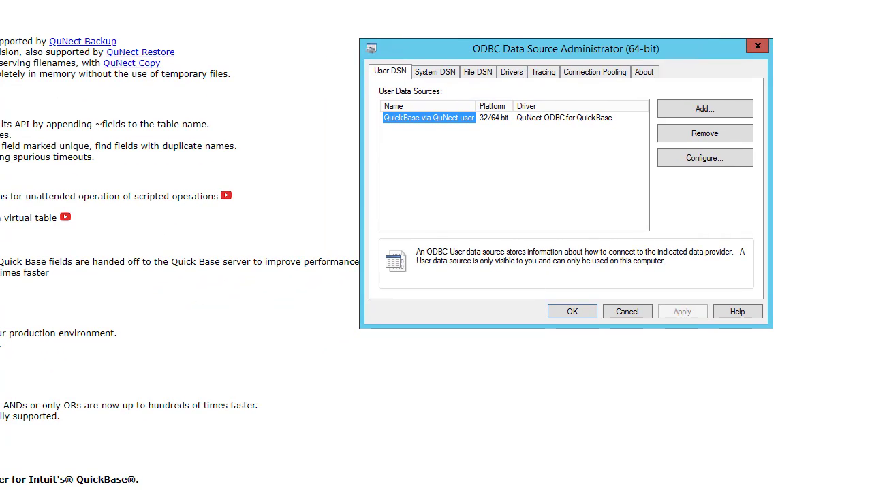
Open the configuration of the system data source QuickBase via QuNect 64 bit
click(443, 77)
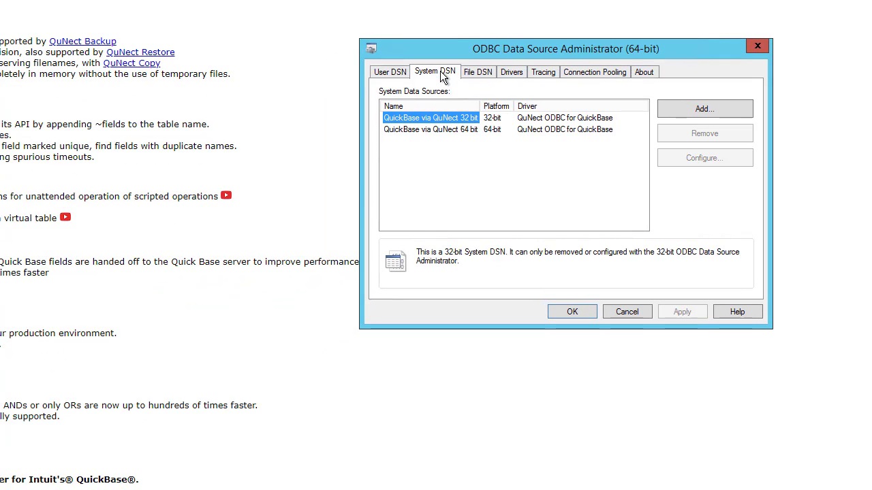
click(445, 130)
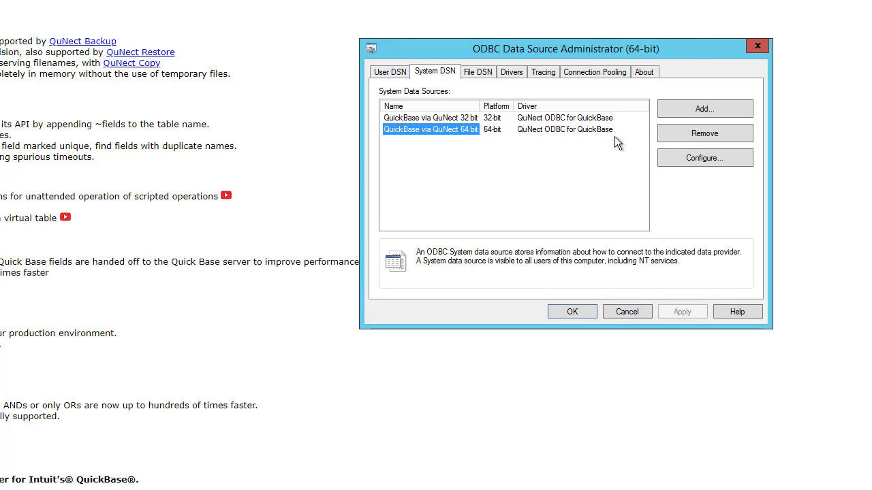
click(709, 157)
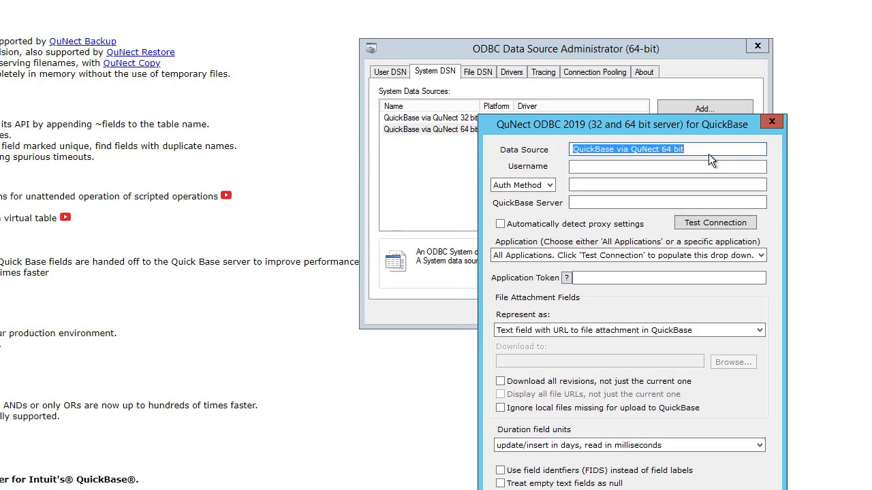
Fill in the account's e-mail as the data source's username
click(593, 167)
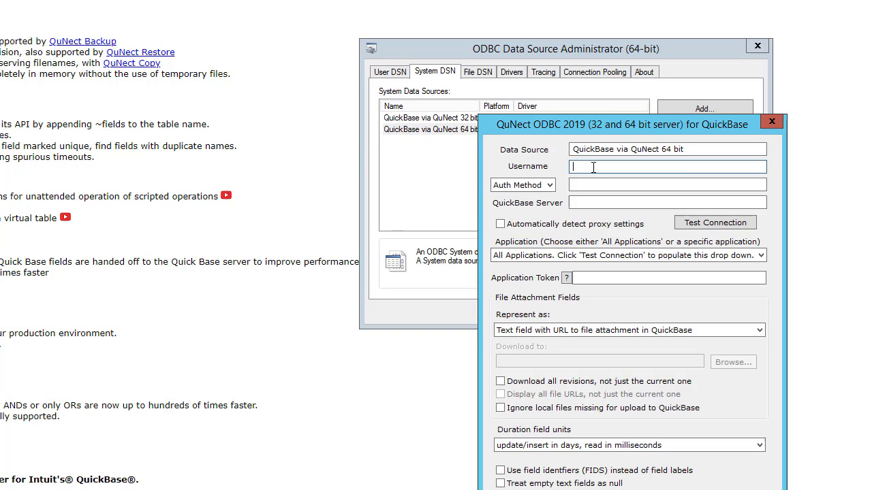
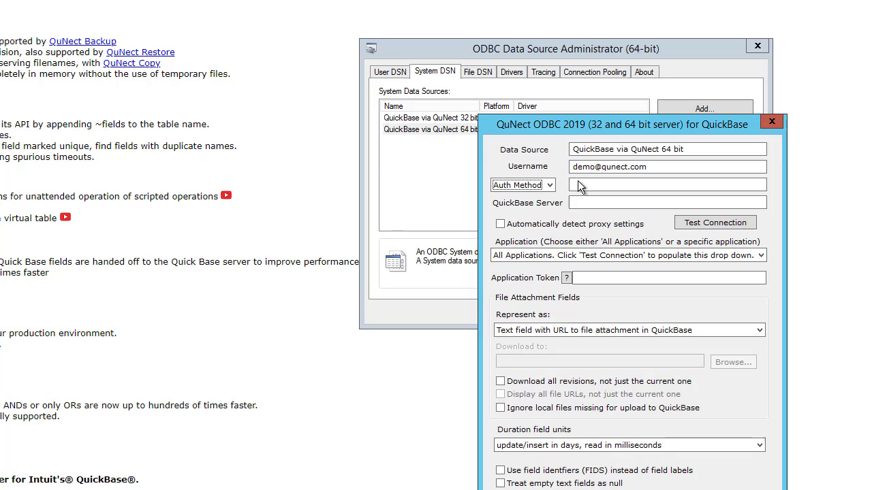
click(549, 186)
click(550, 187)
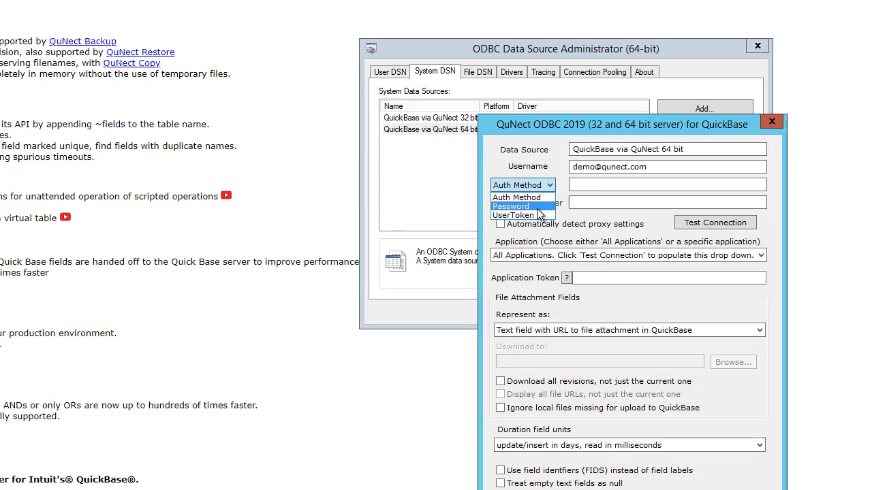
click(538, 208)
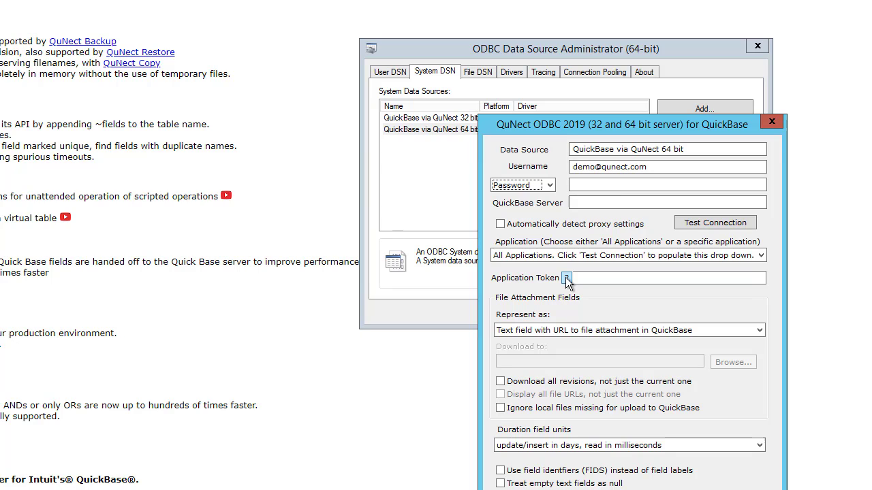
click(550, 185)
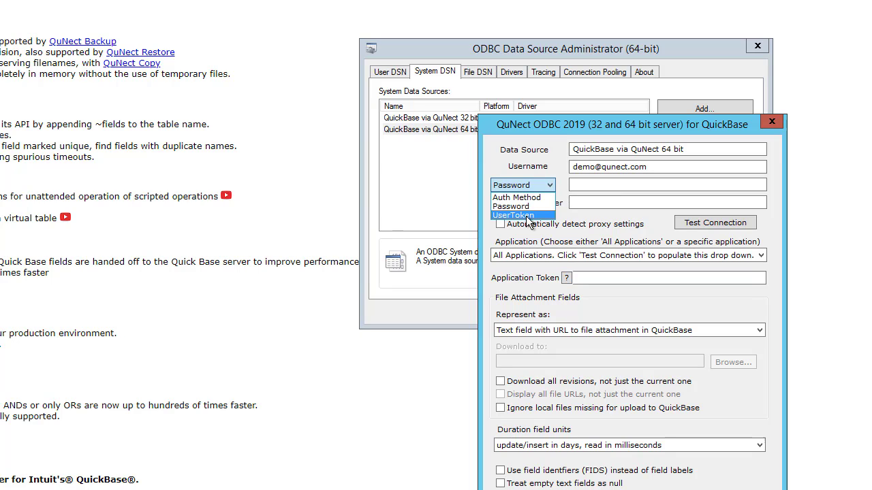
click(538, 216)
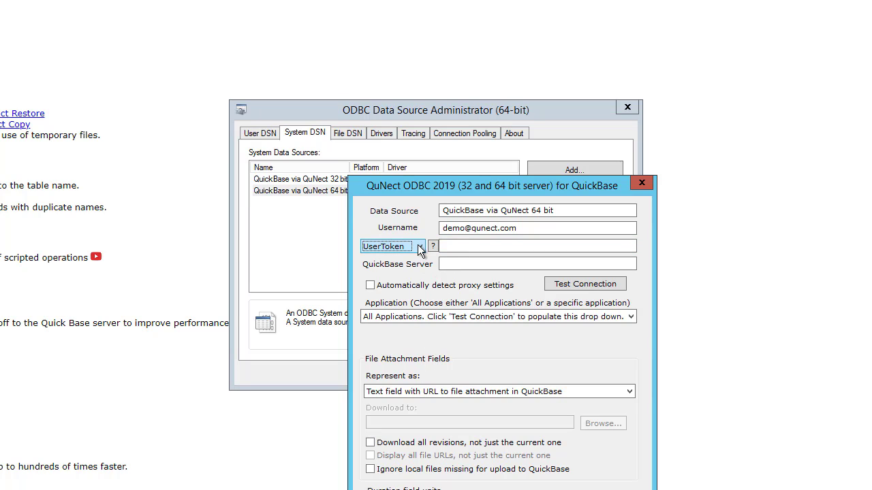
Set the authentication method to Password and paste the account password
click(418, 247)
click(406, 267)
click(477, 248)
key(ctrl+v)
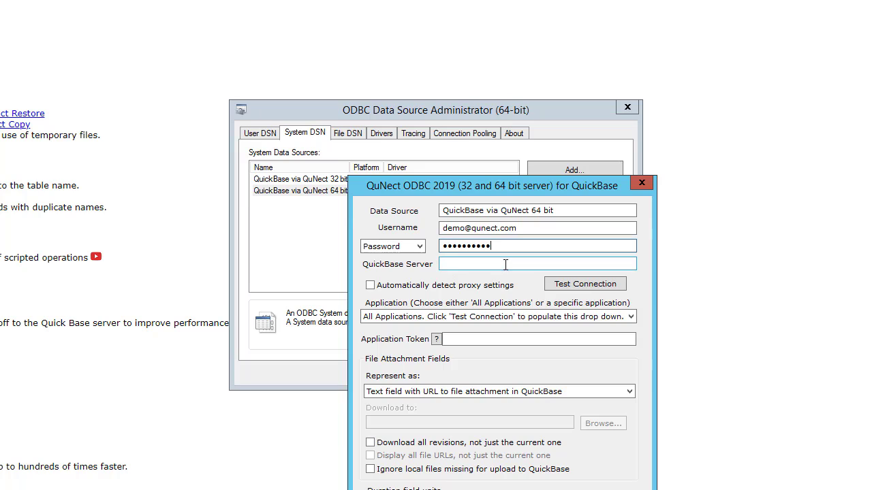
Set the QuickBase server to qunect.quickbase.com
click(468, 263)
text(qunect)
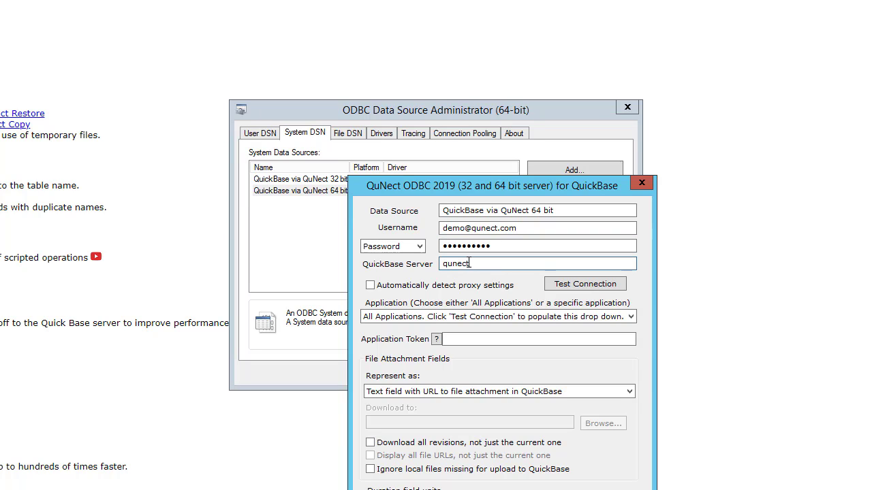
text(.quickbase.com)
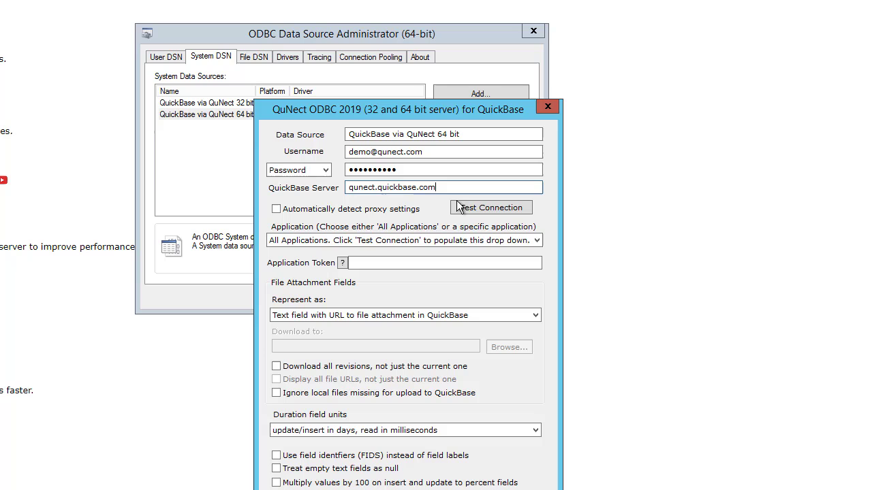
Test the connection to QuickBase, save the data source settings and close the ODBC administrator
click(497, 206)
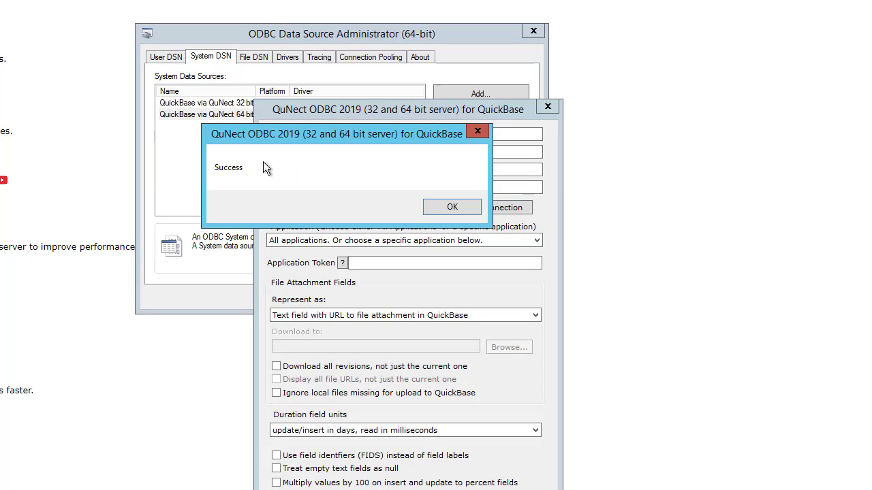
click(452, 206)
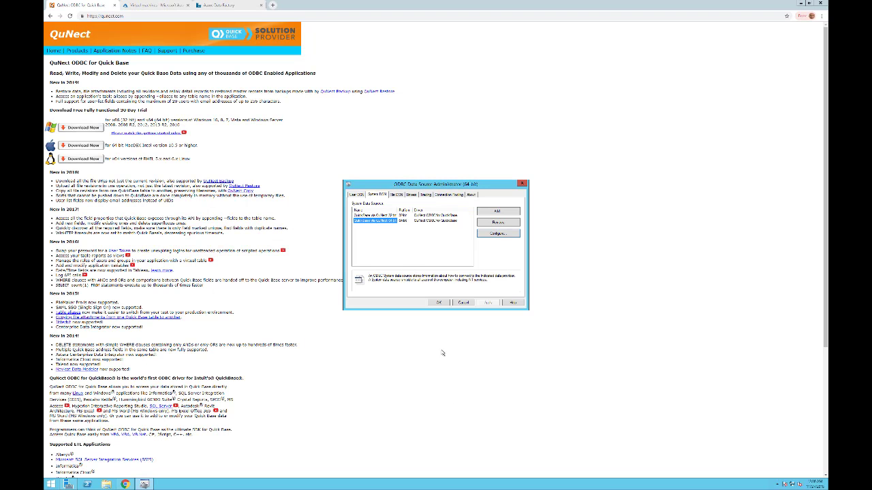
click(404, 259)
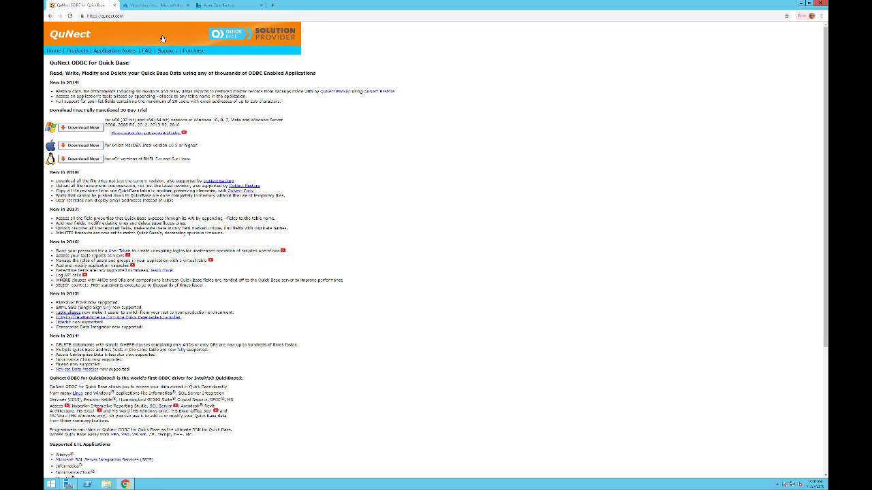
Switch to the Azure portal's virtual machines list and close the QuNect website page
click(148, 7)
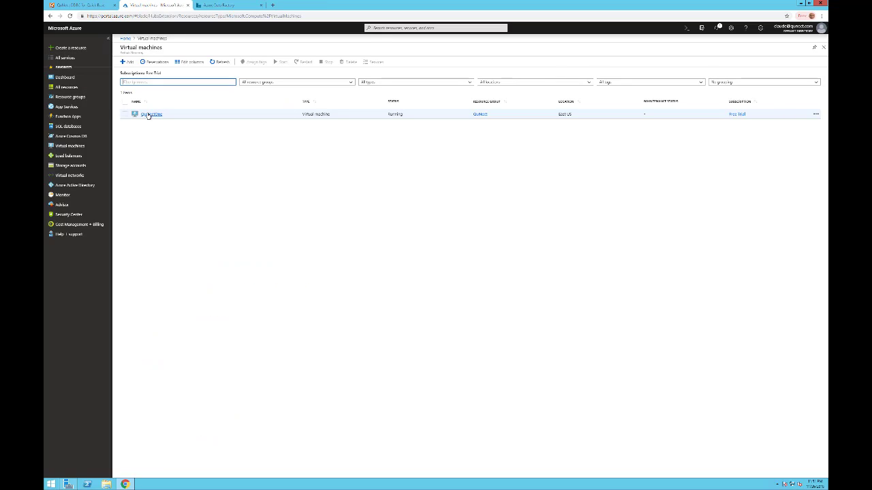
click(114, 5)
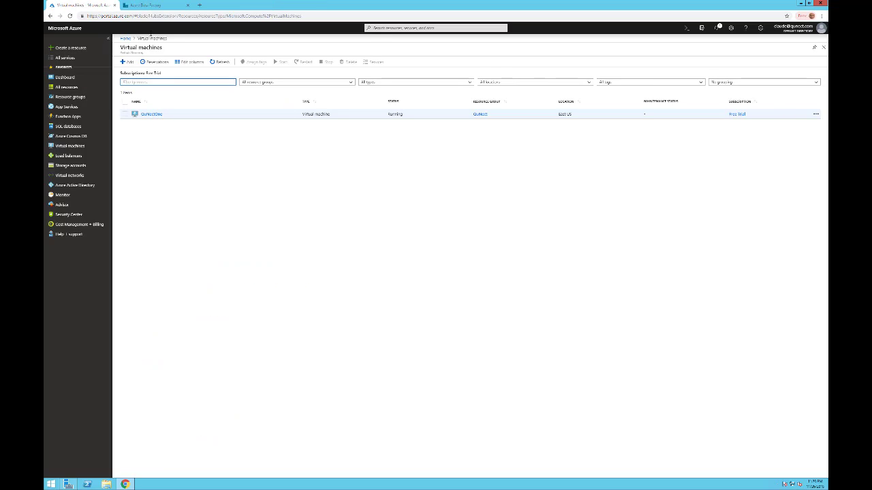
Switch to Azure Data Factory and open the authoring view's Connections for the QuickBaseViaQuNect factory
click(158, 6)
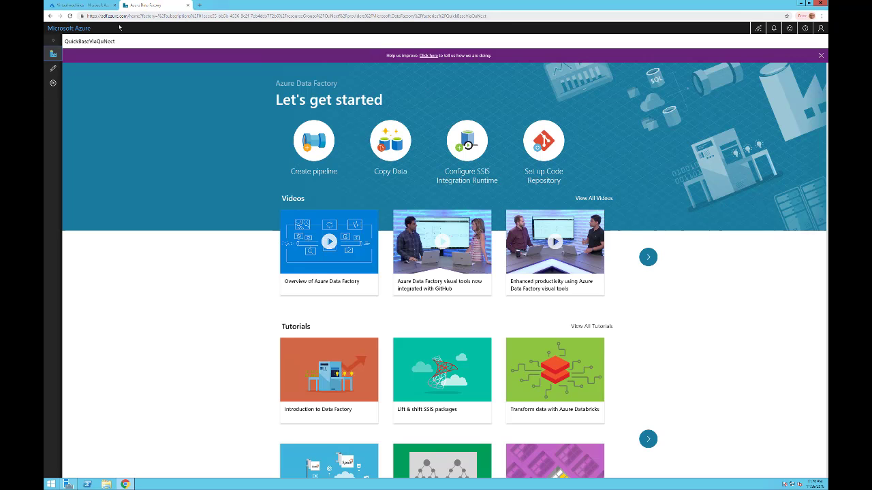
click(53, 70)
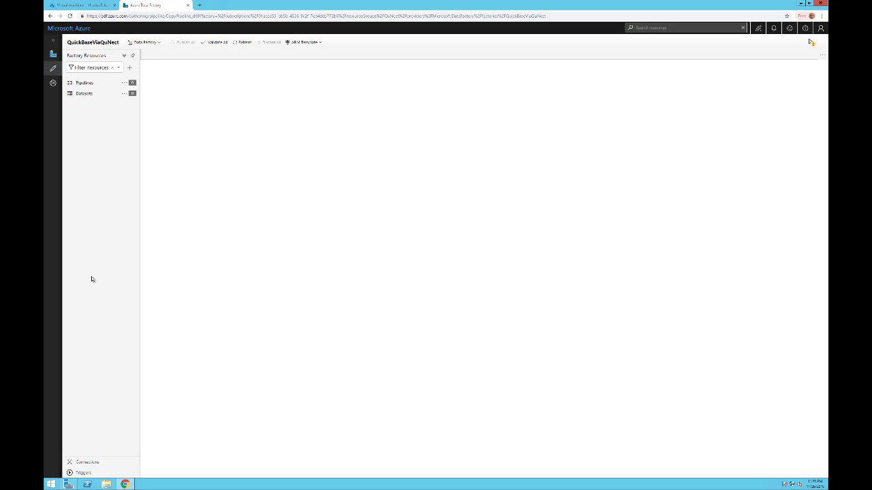
click(88, 463)
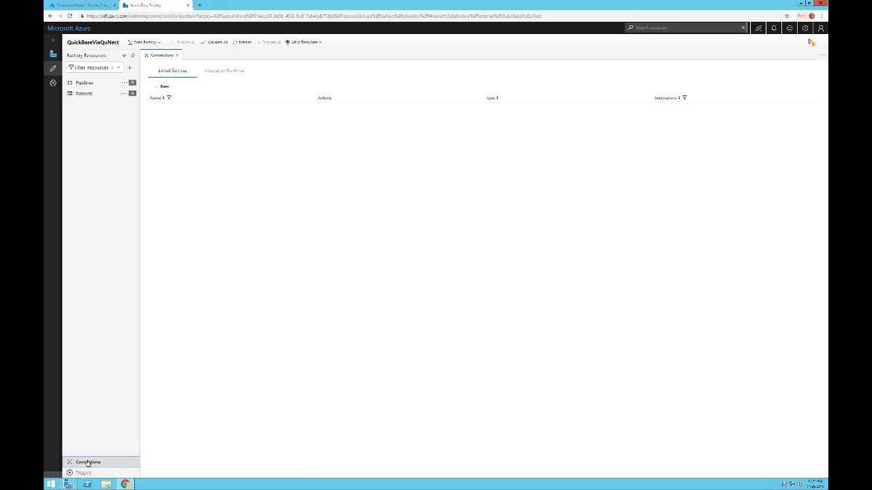
Add a new linked service of the ODBC data store type and name it QuNectODBC
click(165, 87)
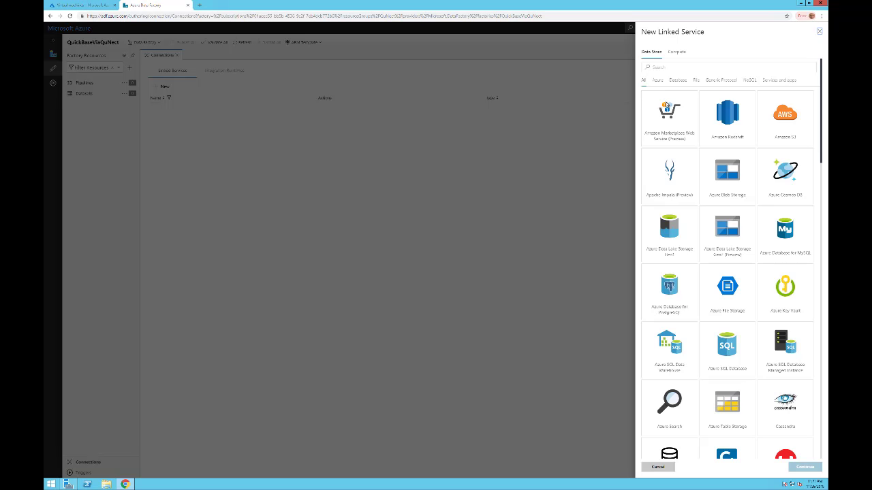
scroll(664, 104, down, 5)
scroll(667, 105, down, 7)
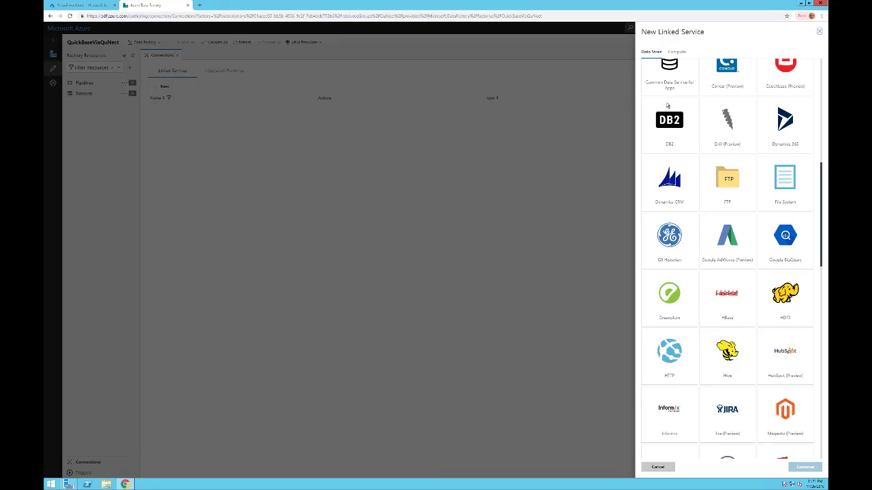
click(669, 189)
click(804, 467)
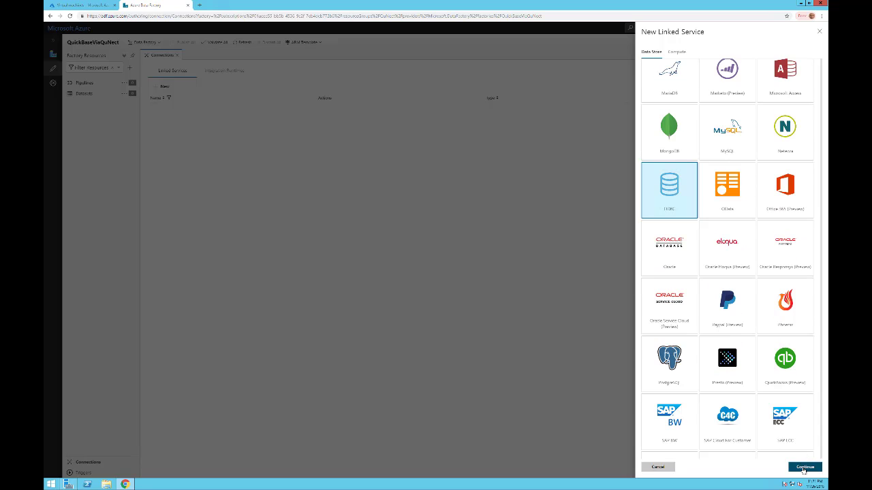
text(QuNect)
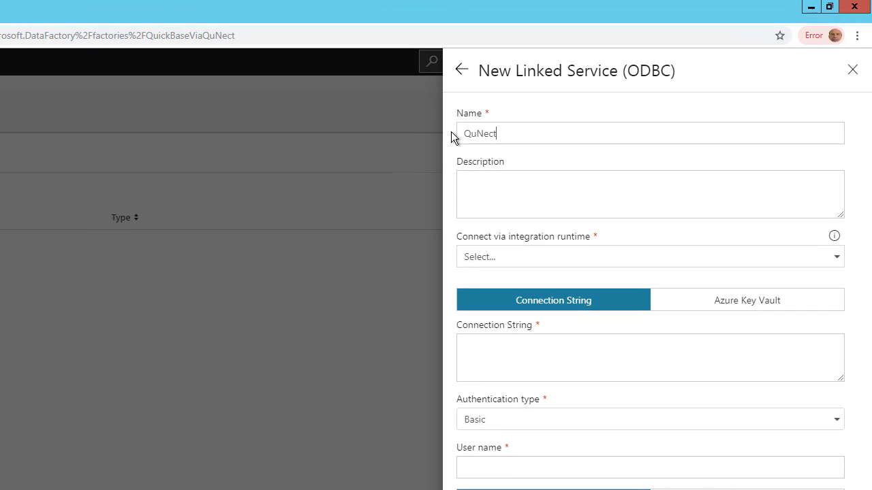
text(ODBC)
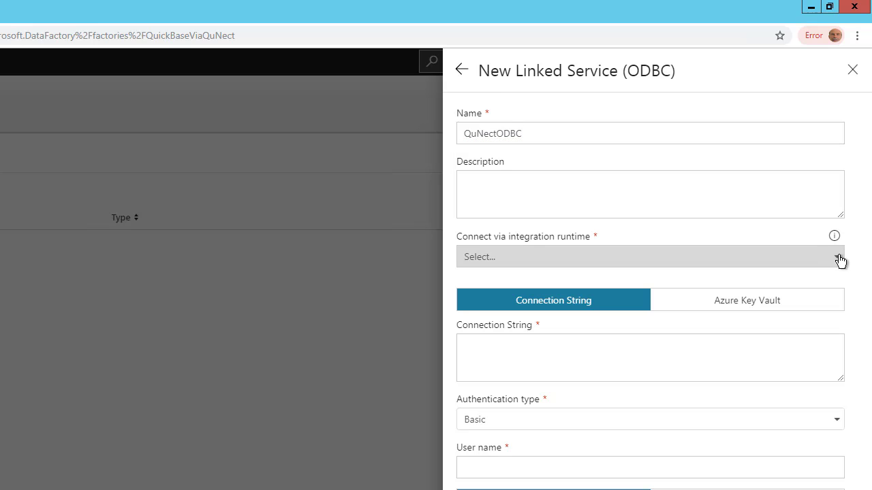
Create a new self-hosted integration runtime named QuNectIR for the linked service
click(835, 258)
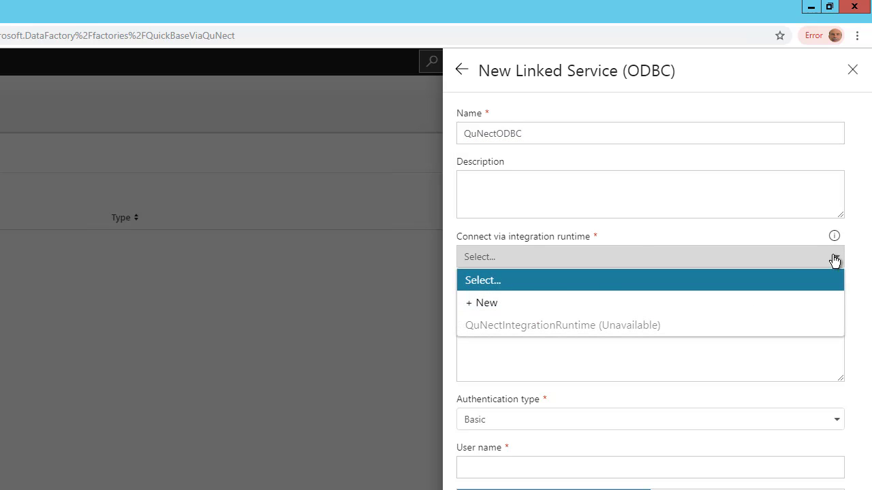
click(487, 304)
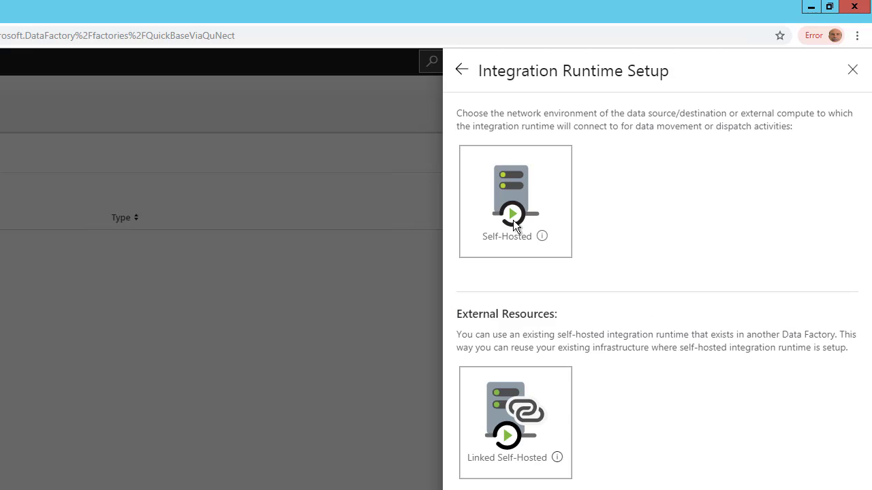
click(513, 220)
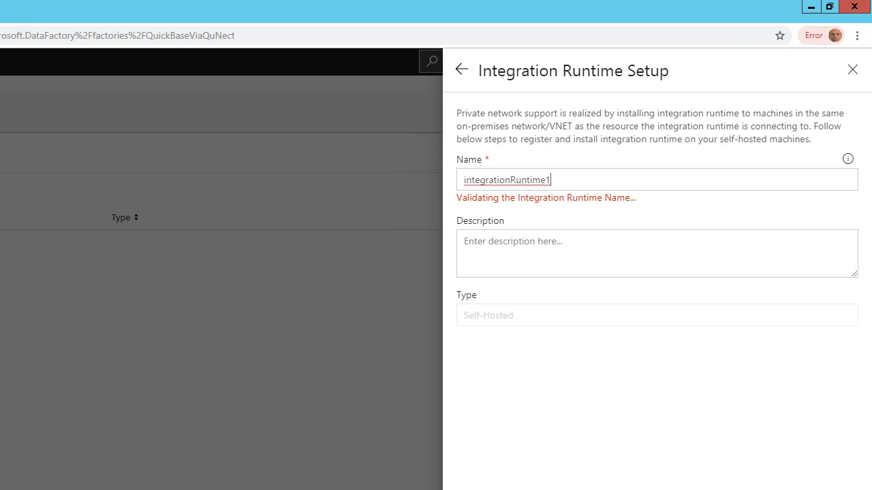
drag(553, 180, 448, 167)
text(QuNectIR)
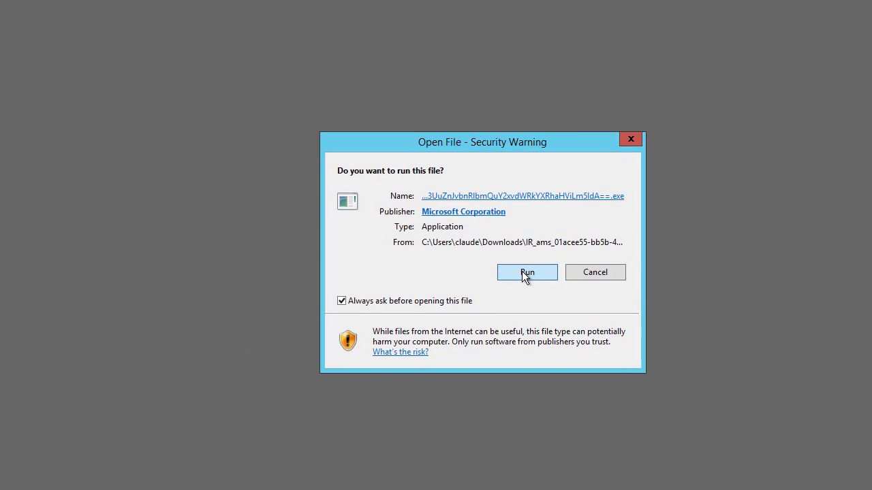
Run the downloaded integration runtime express setup on this computer and finish the Integration Runtime Setup
click(521, 271)
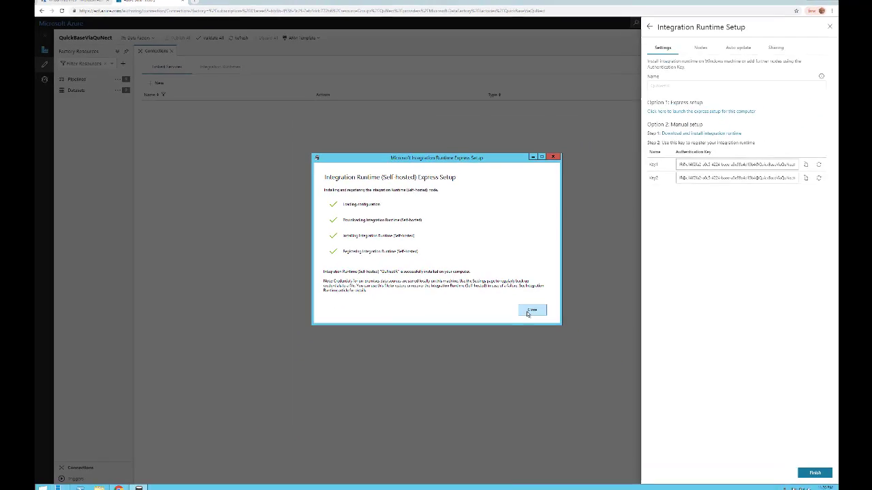
click(687, 407)
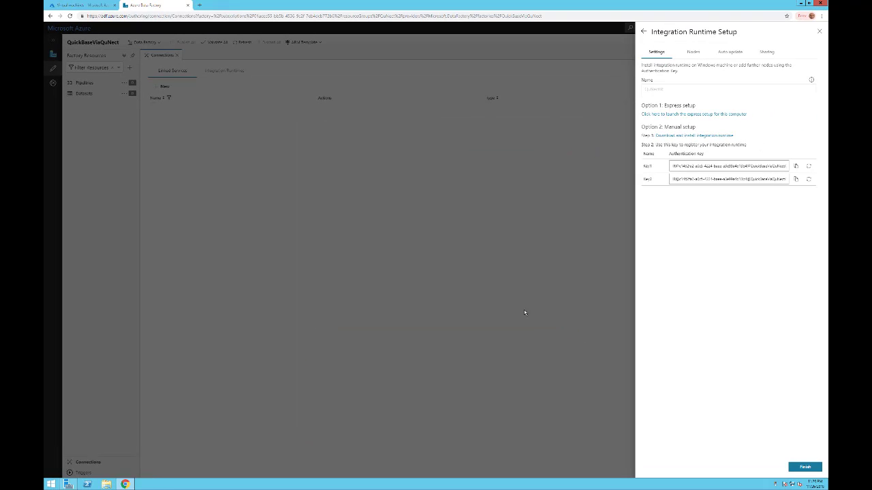
click(805, 469)
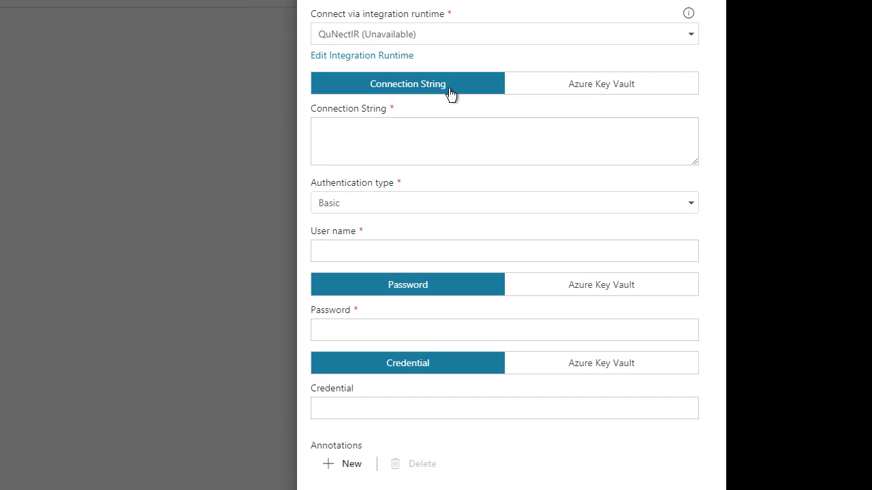
Enter a DSN connection string for the ODBC linked service, then test the connection and finish creating the service
click(352, 126)
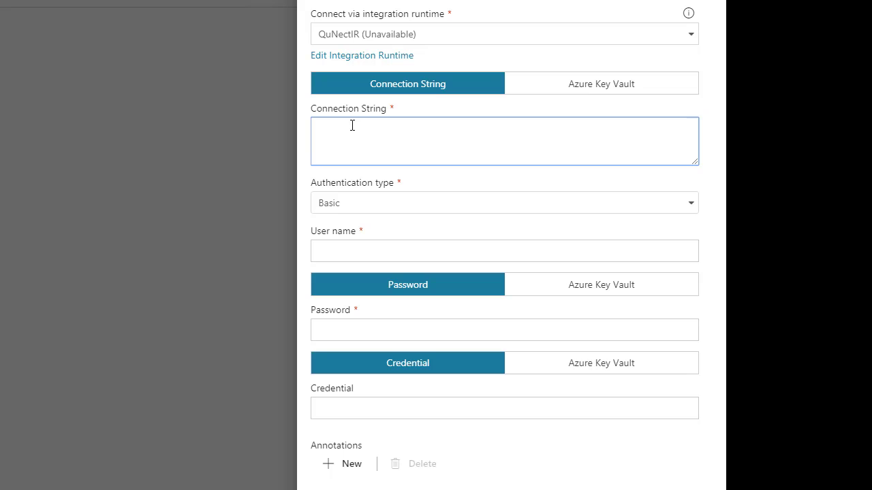
text(DSN)
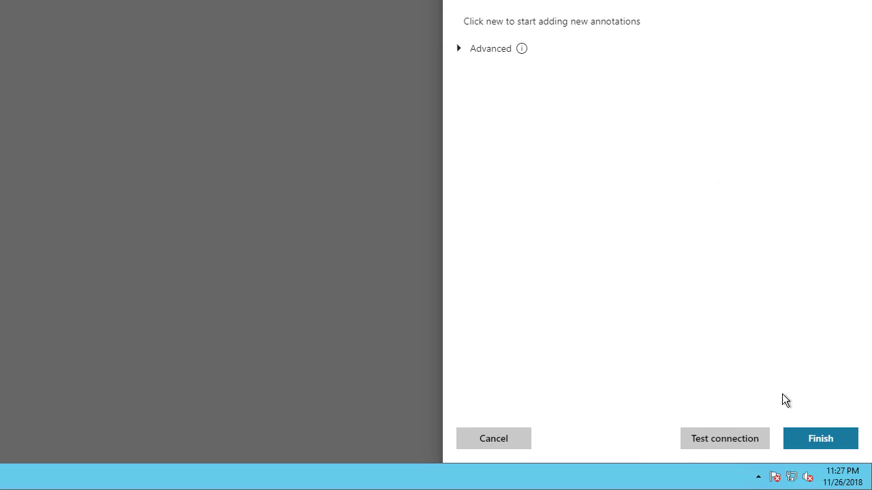
click(740, 439)
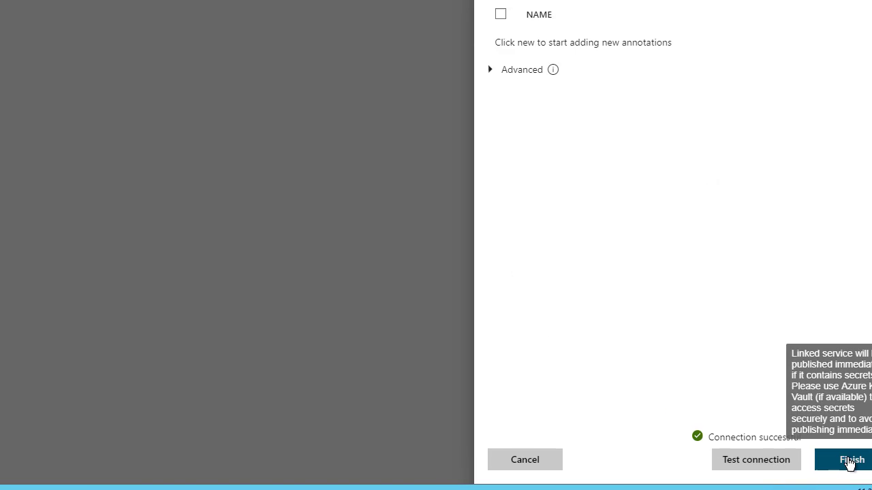
click(850, 462)
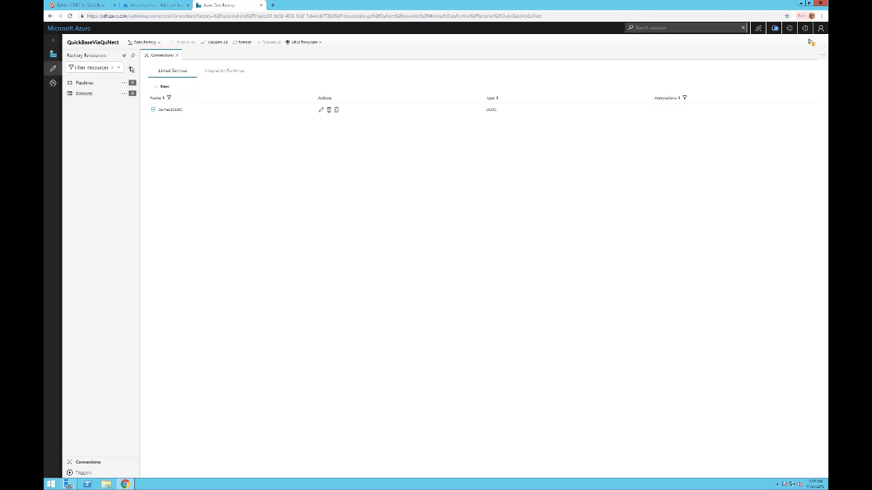
Add a new dataset of the ODBC data store type and name it QuickBase
click(131, 69)
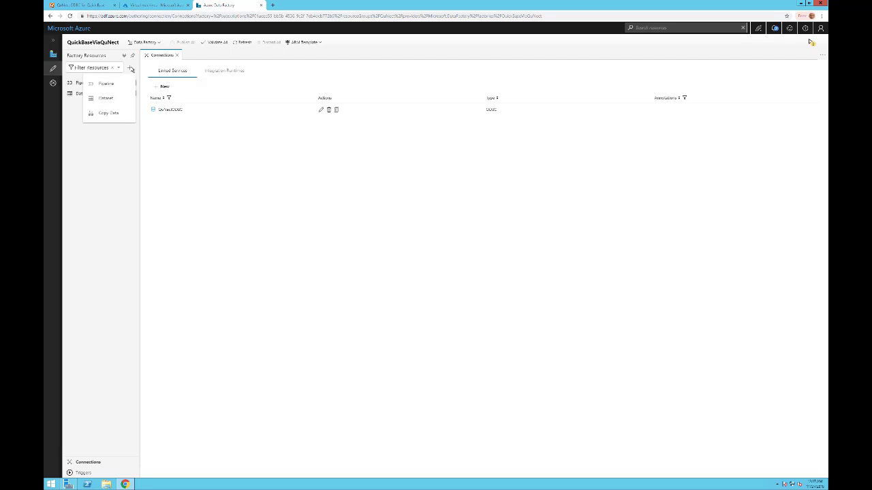
click(107, 100)
scroll(695, 293, down, 5)
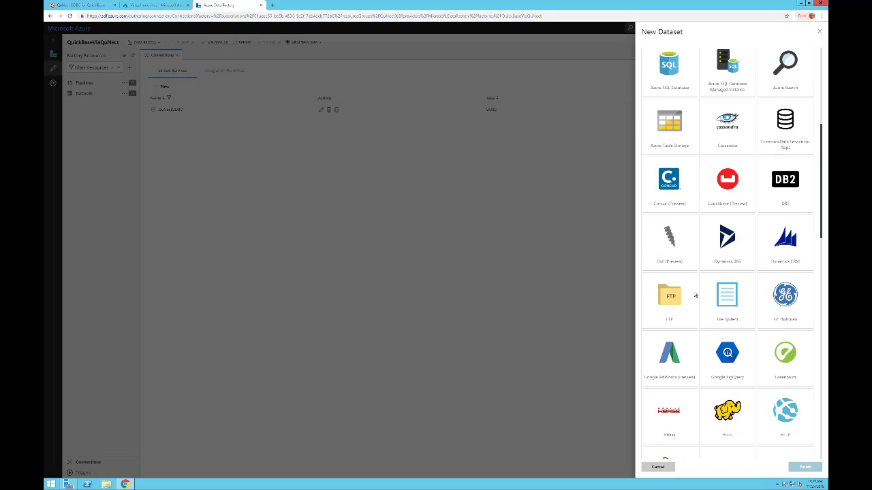
scroll(695, 294, down, 5)
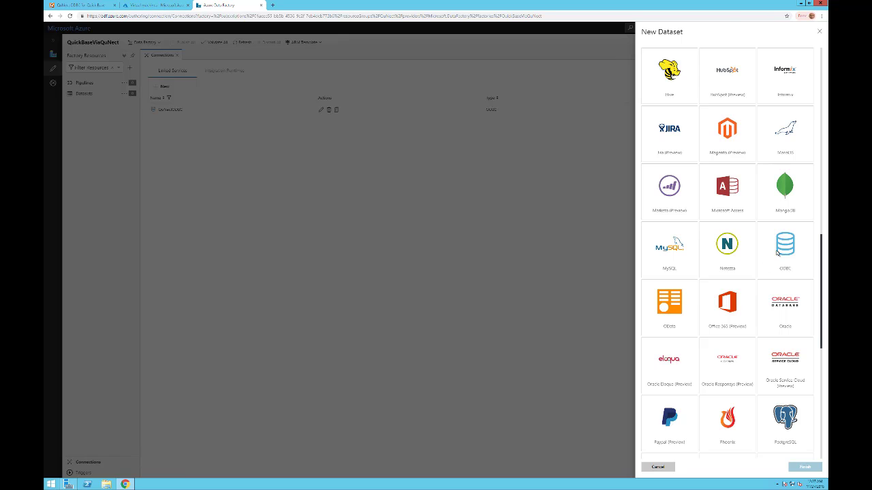
click(778, 253)
click(805, 468)
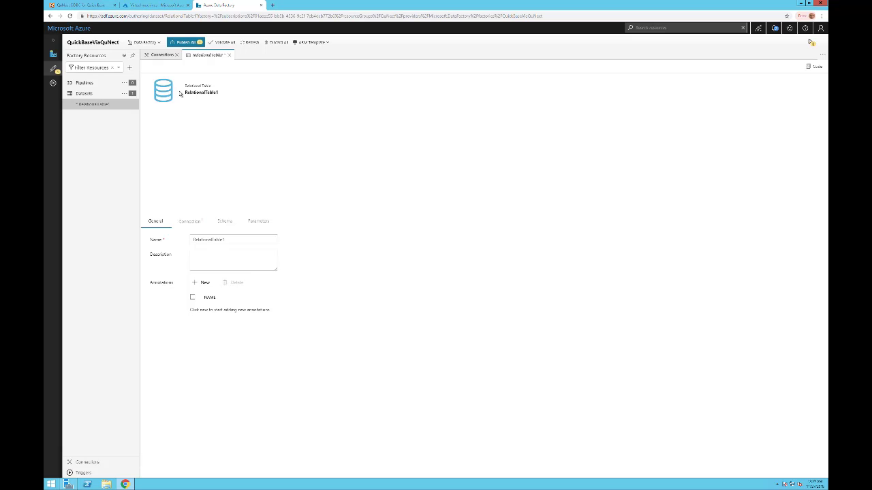
drag(224, 240, 188, 237)
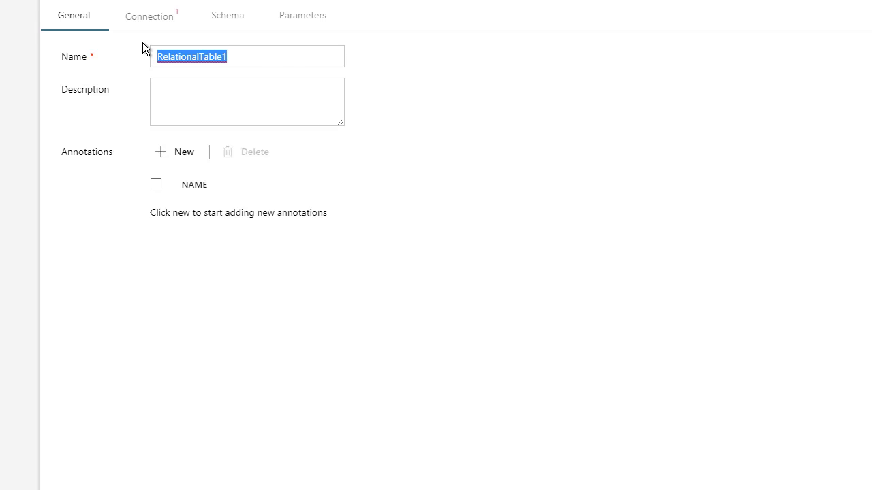
text(QuickBase)
Set the QuickBase dataset's linked service to QuNectODBC and test the connection
click(155, 21)
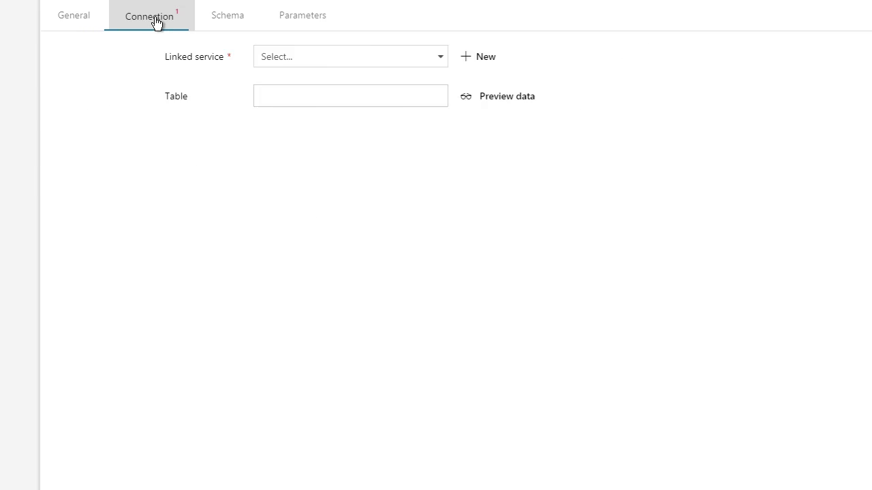
click(336, 61)
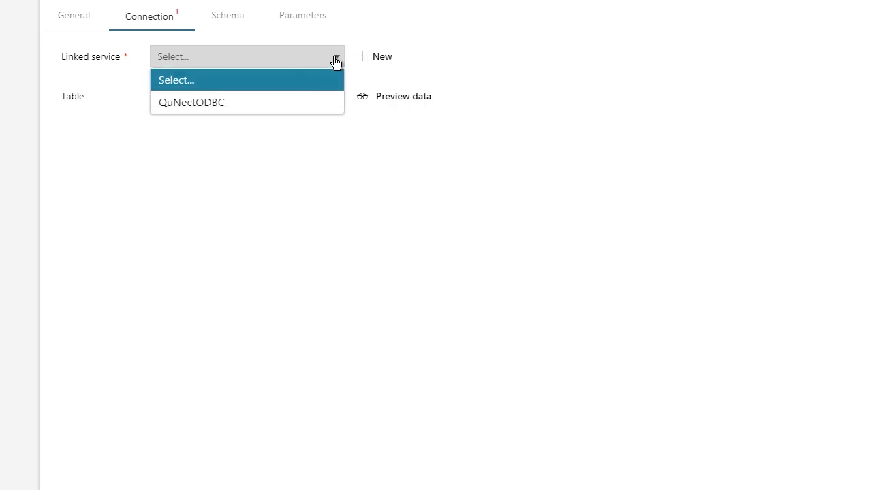
click(204, 101)
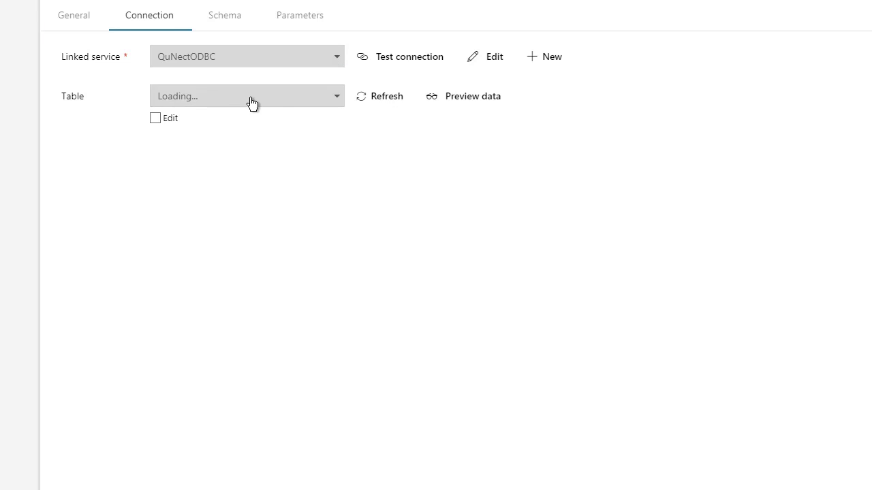
click(382, 61)
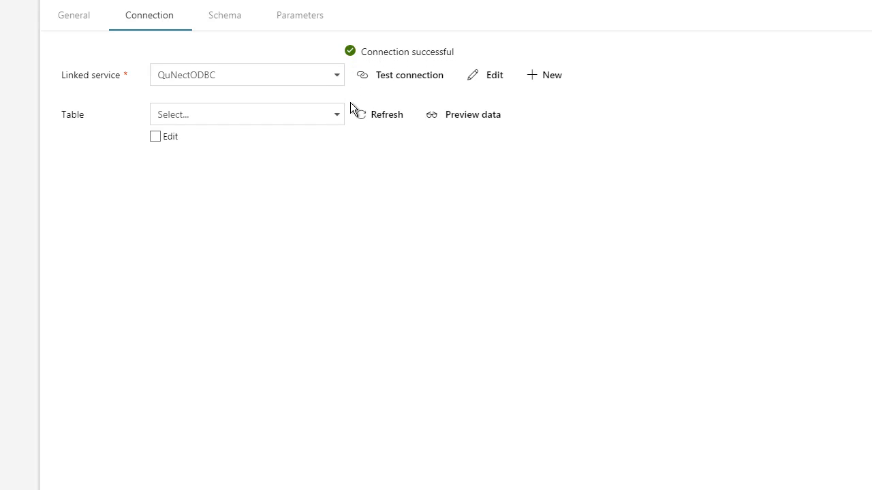
Set the dataset's table to "AAA_Project_Manager__Projects_bc45c8xjj", preview its data and close the preview
click(335, 117)
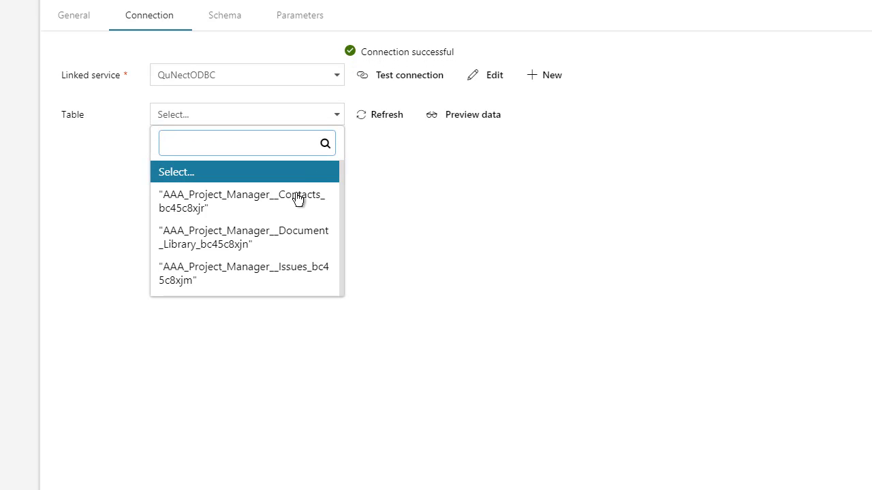
scroll(288, 208, down, 3)
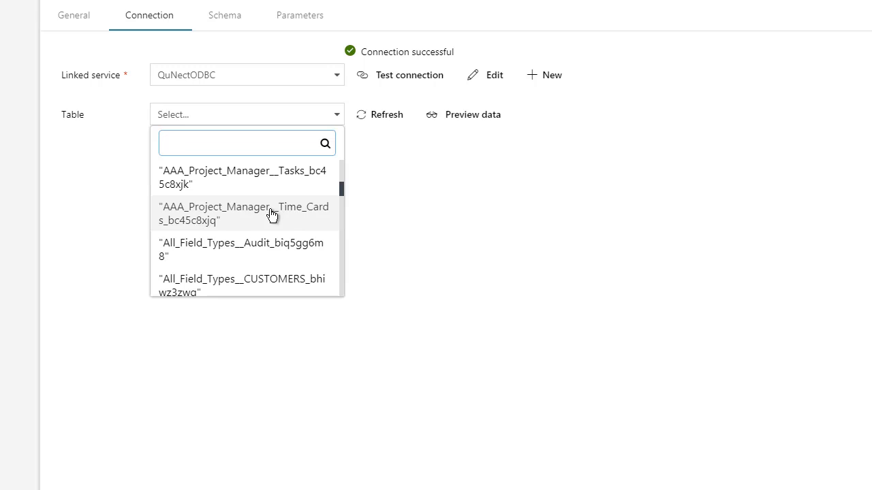
scroll(250, 214, up, 2)
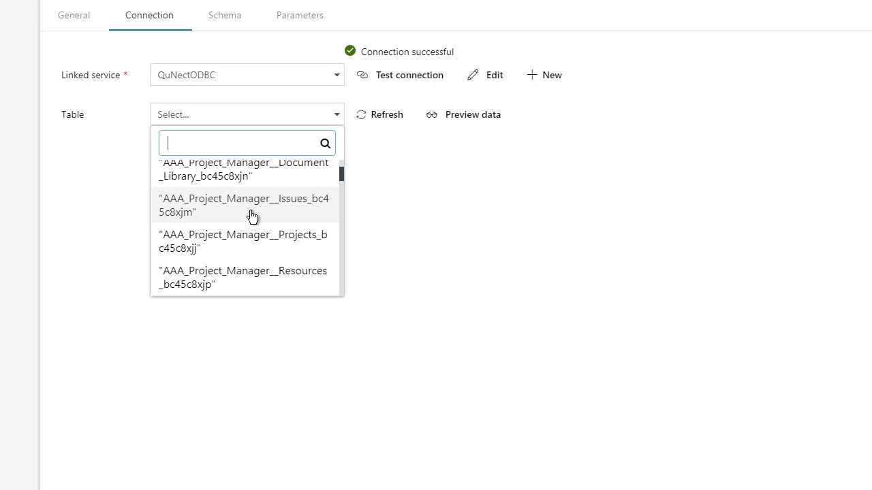
click(251, 242)
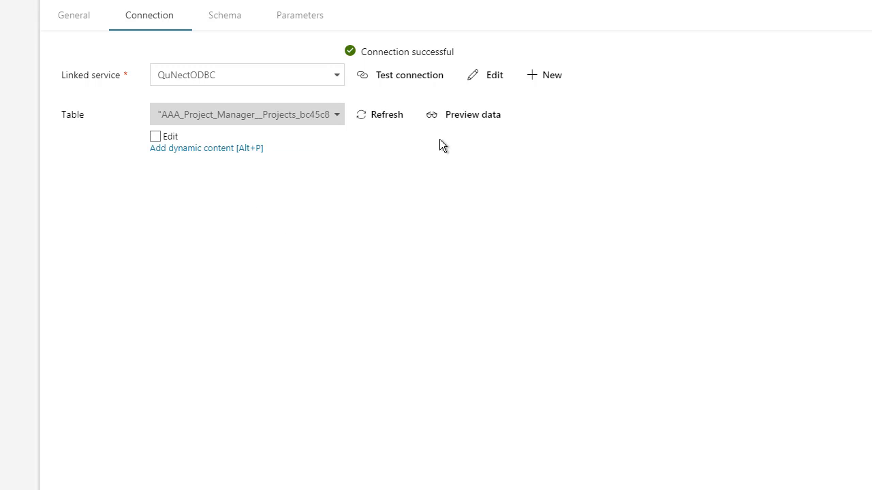
click(463, 117)
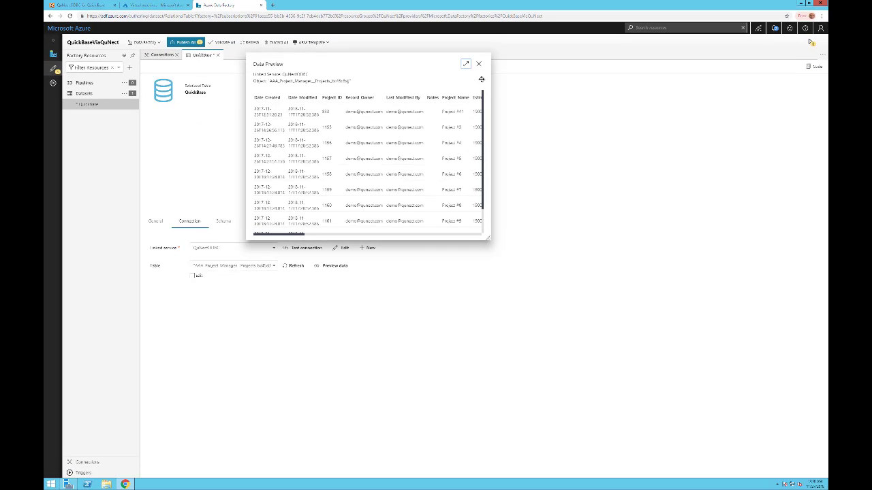
click(478, 63)
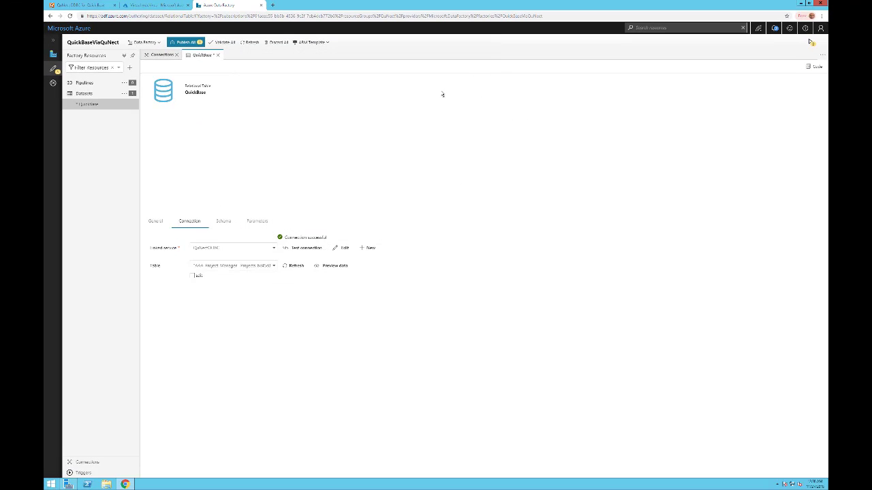